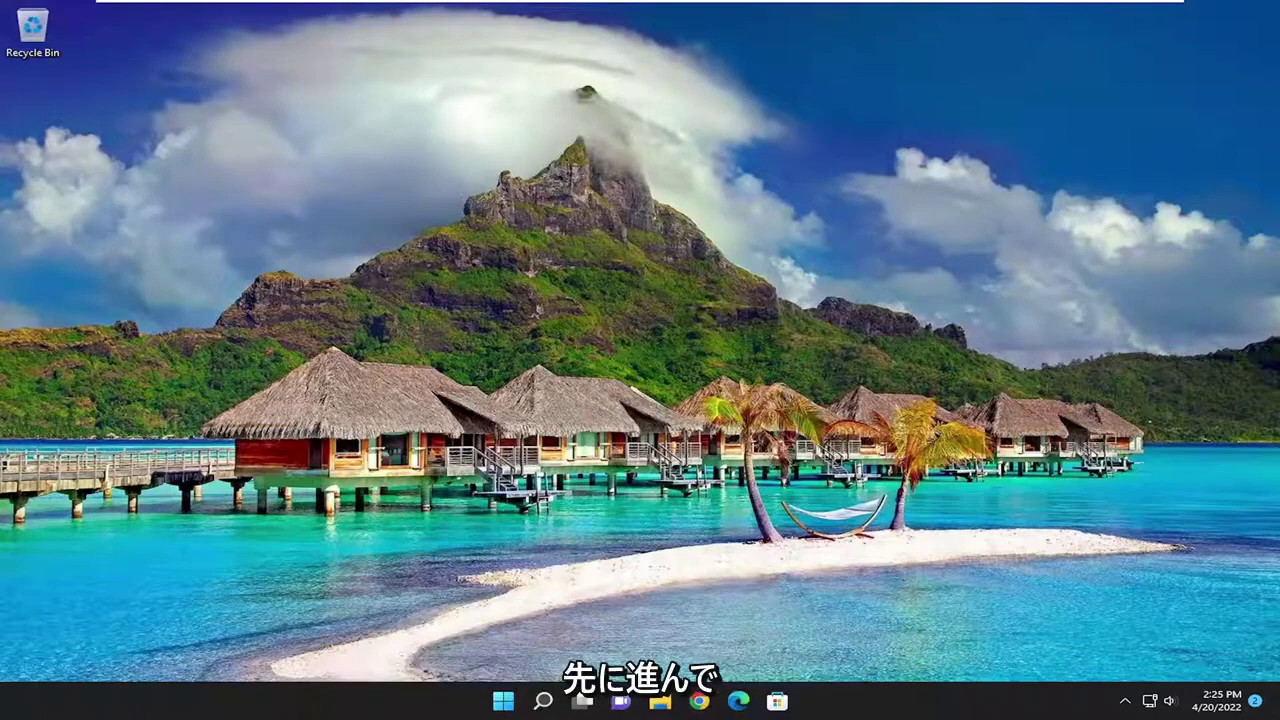
- Search for regedit and run Registry Editor as administrator, approving the UAC prompt
{"action": "left_click", "coordinate": [543, 702]}
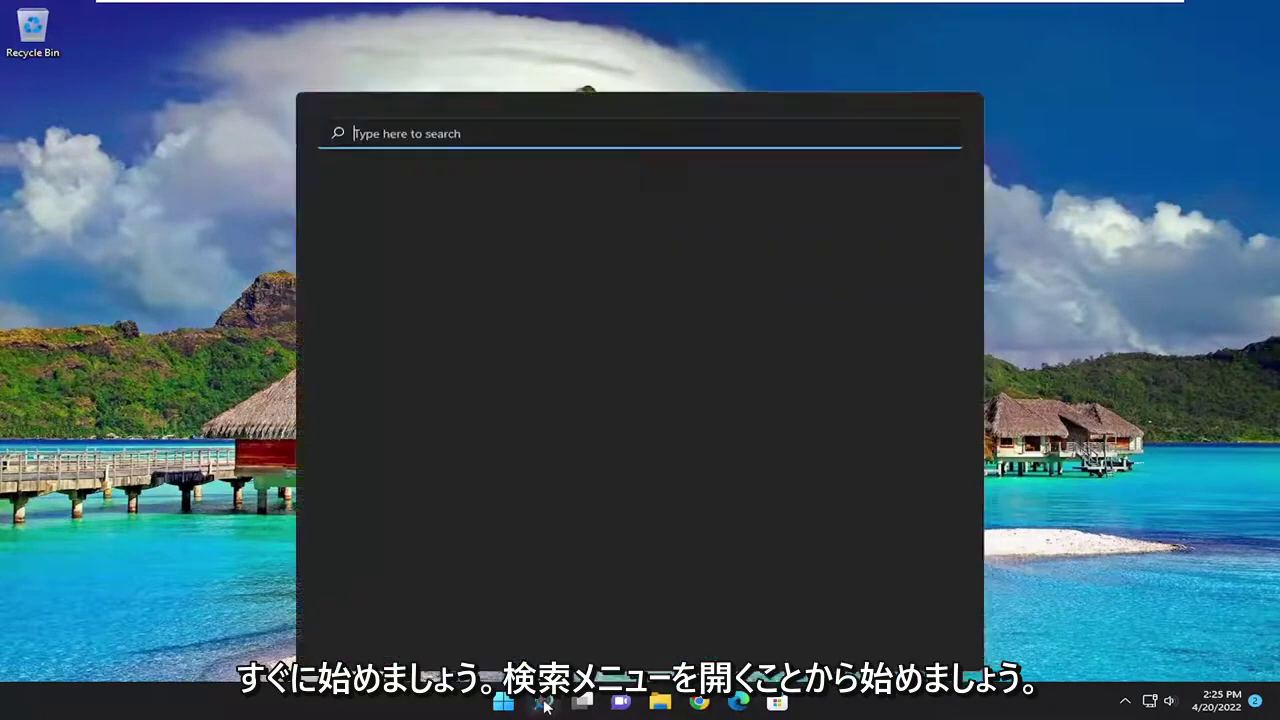
{"action": "type", "text": "regedit"}
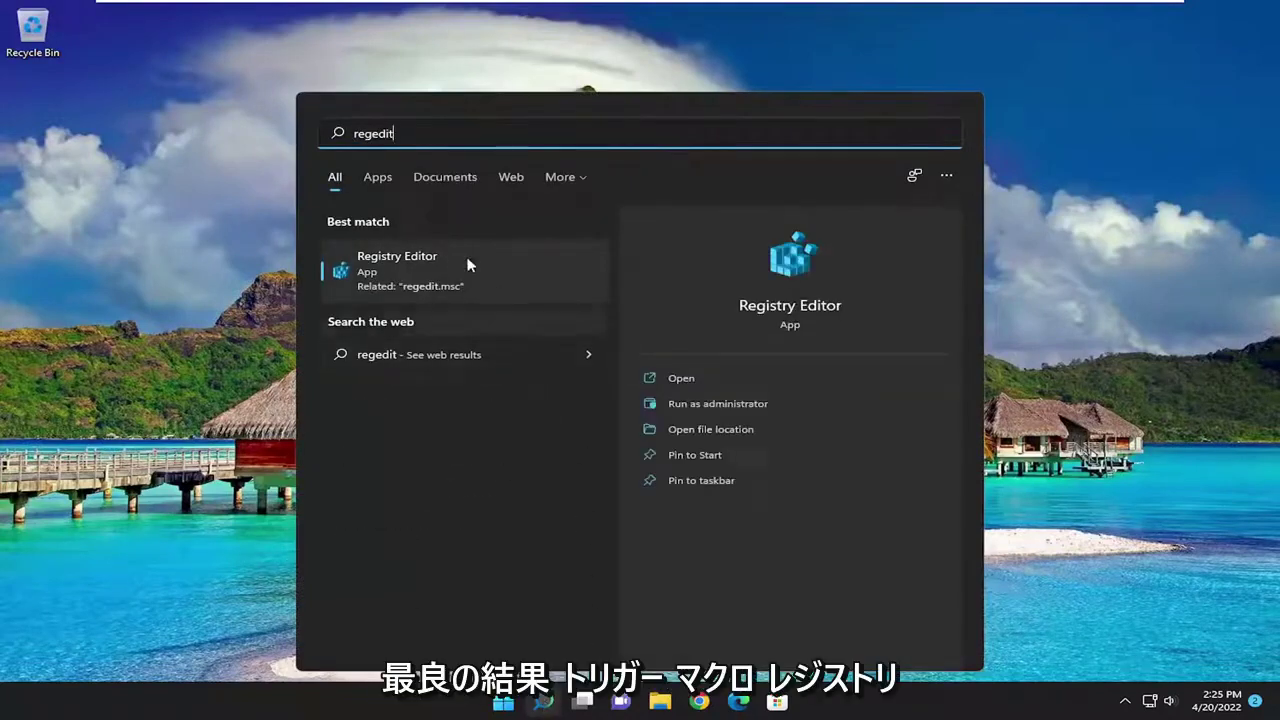
{"action": "right_click", "coordinate": [389, 272]}
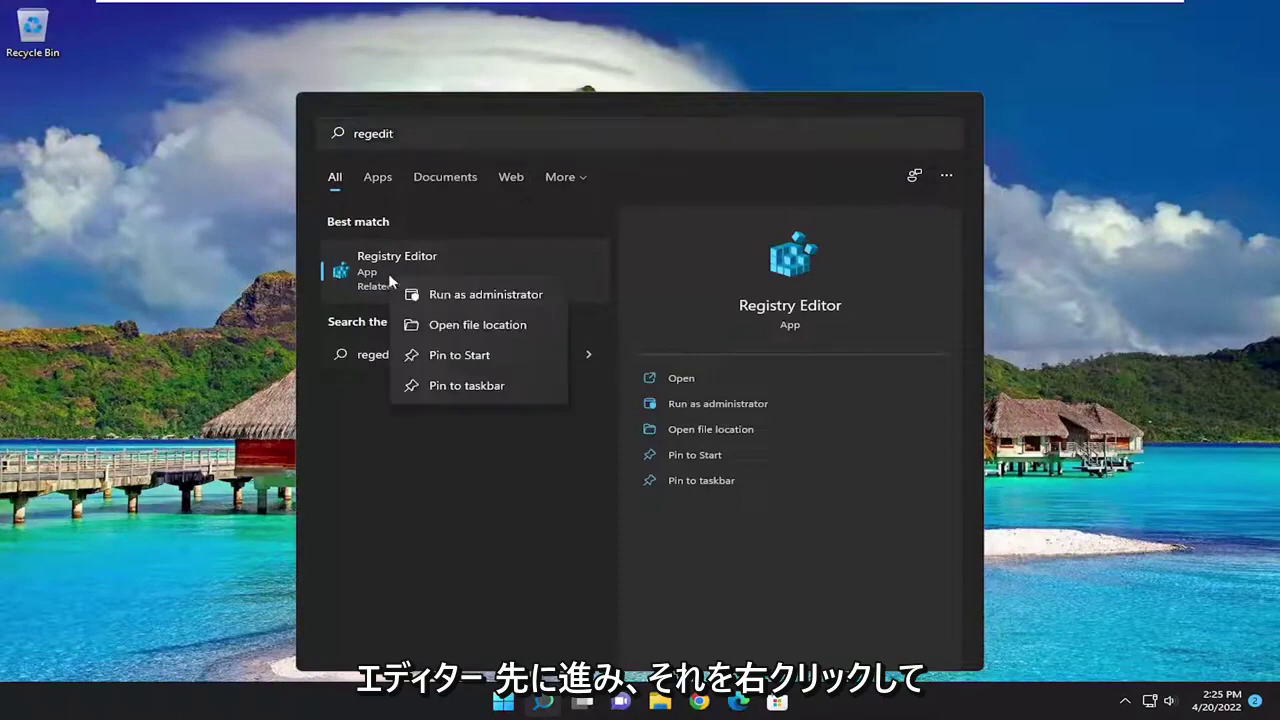
{"action": "left_click", "coordinate": [491, 295]}
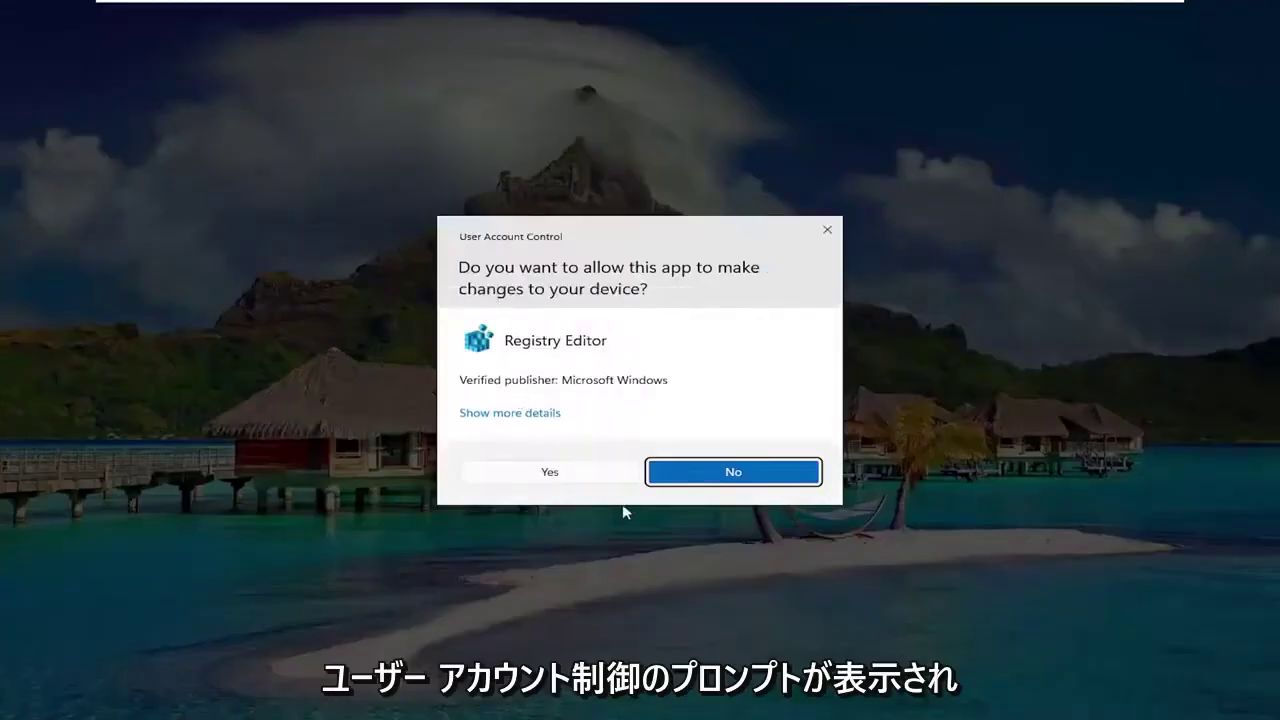
{"action": "left_click", "coordinate": [583, 474]}
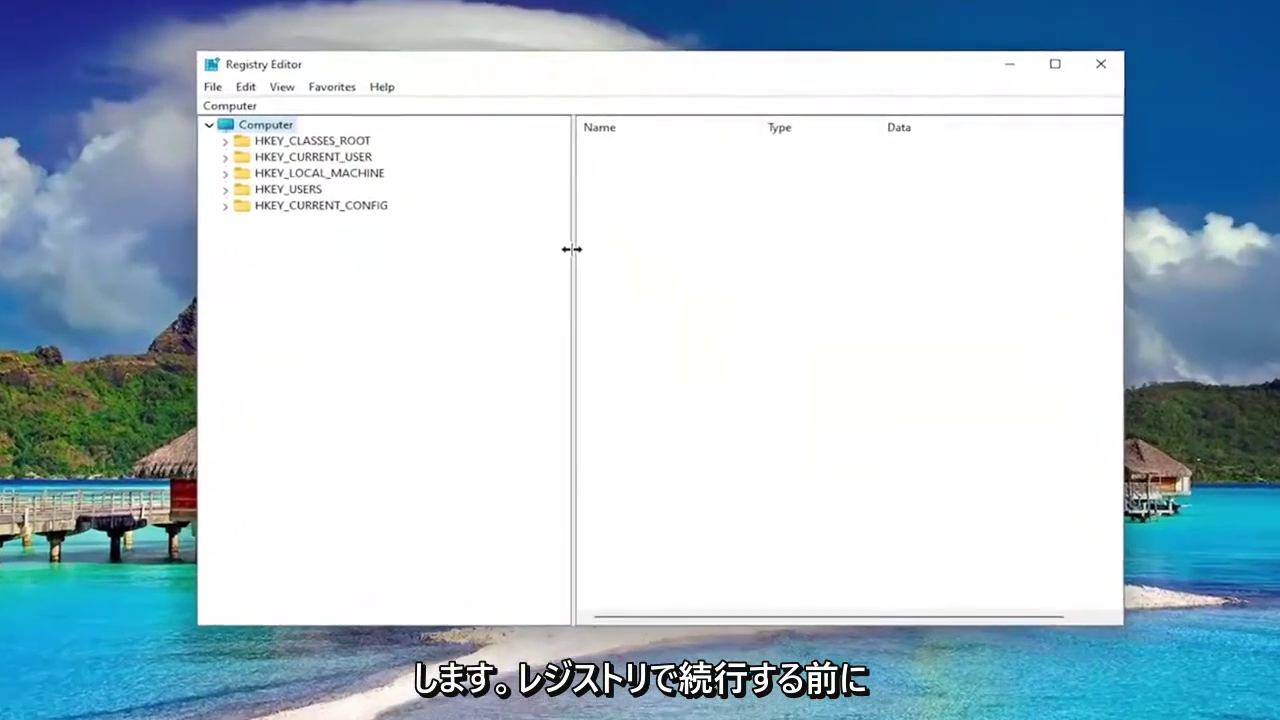
{"action": "left_click_drag", "start_coordinate": [591, 234], "coordinate": [433, 245]}
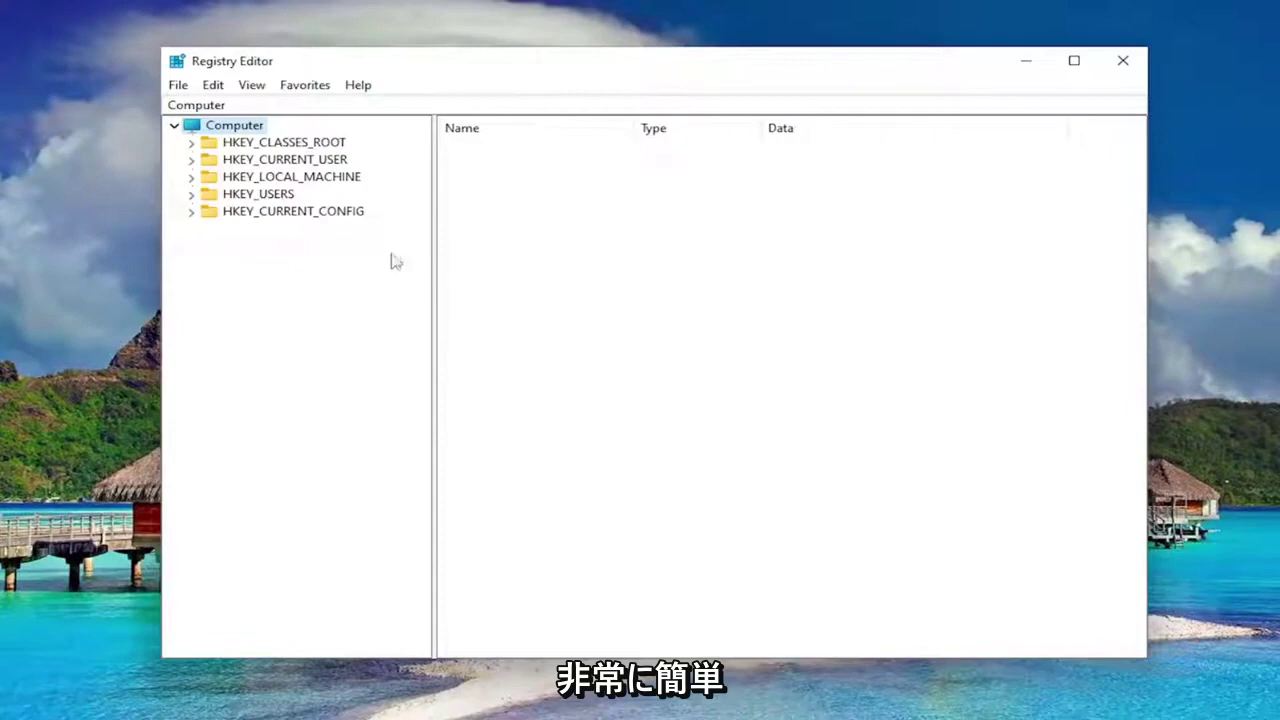
{"action": "left_click", "coordinate": [184, 88]}
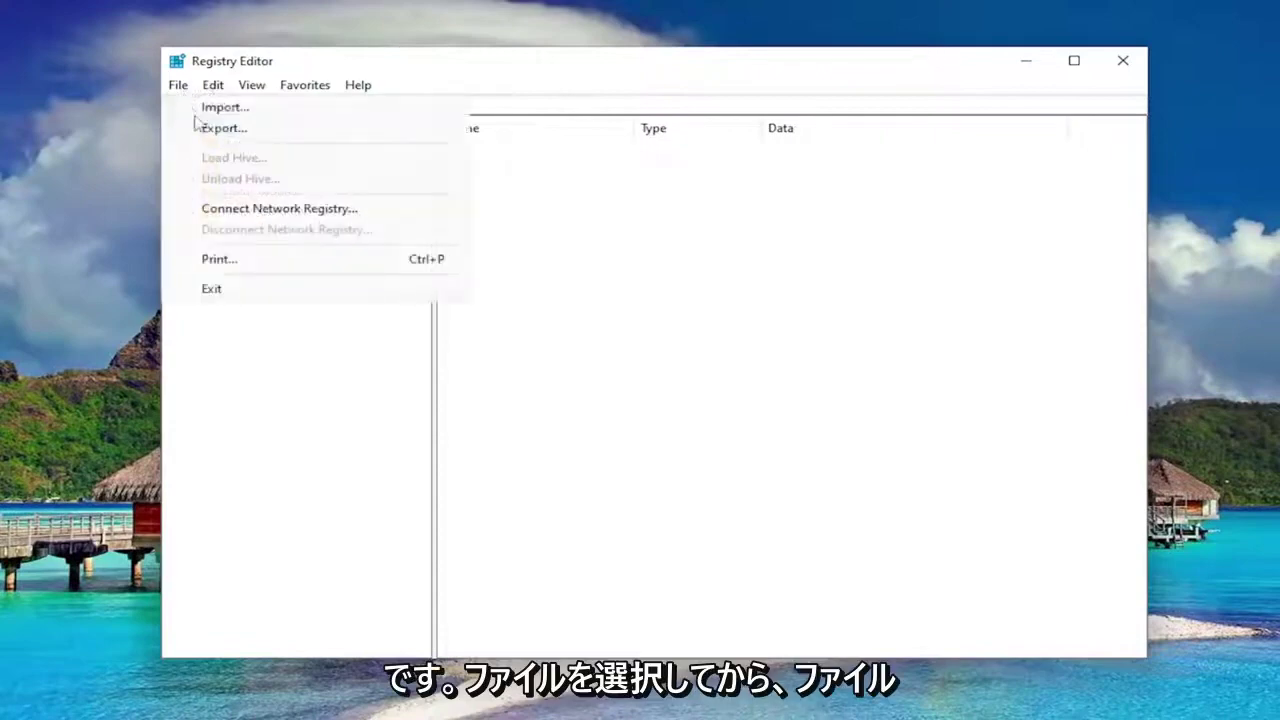
{"action": "left_click", "coordinate": [212, 130]}
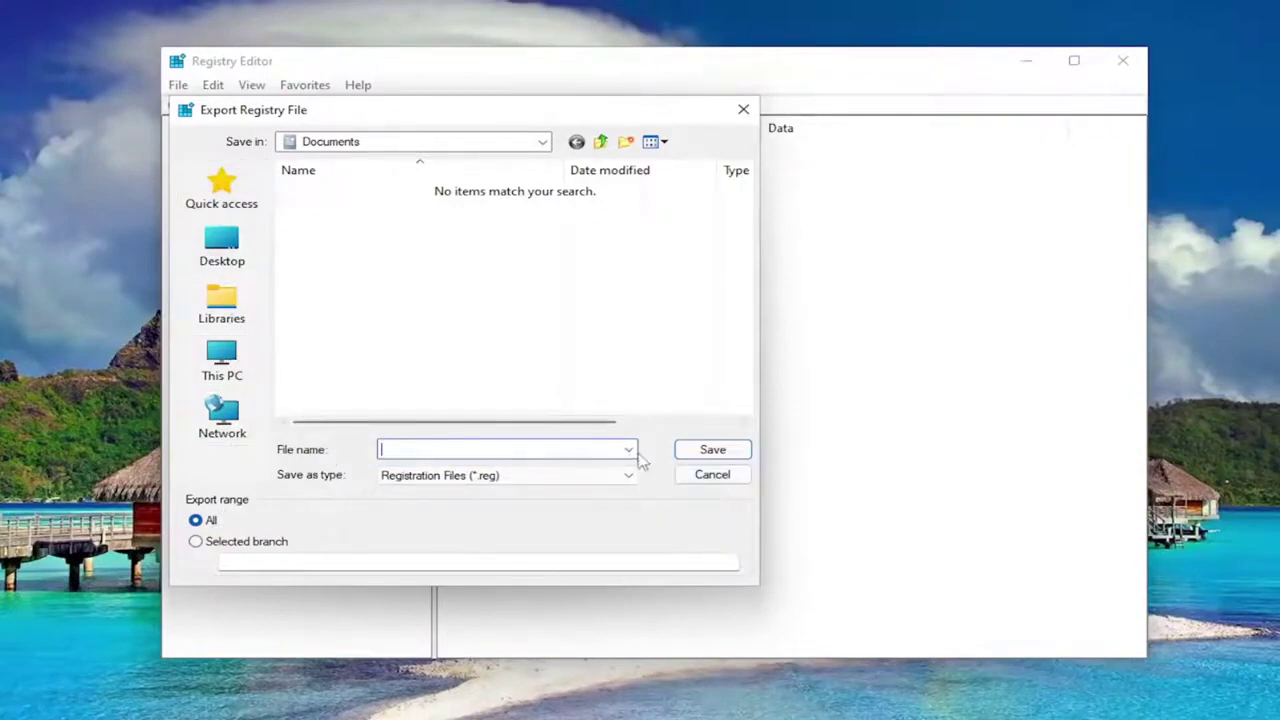
{"action": "left_click", "coordinate": [710, 475]}
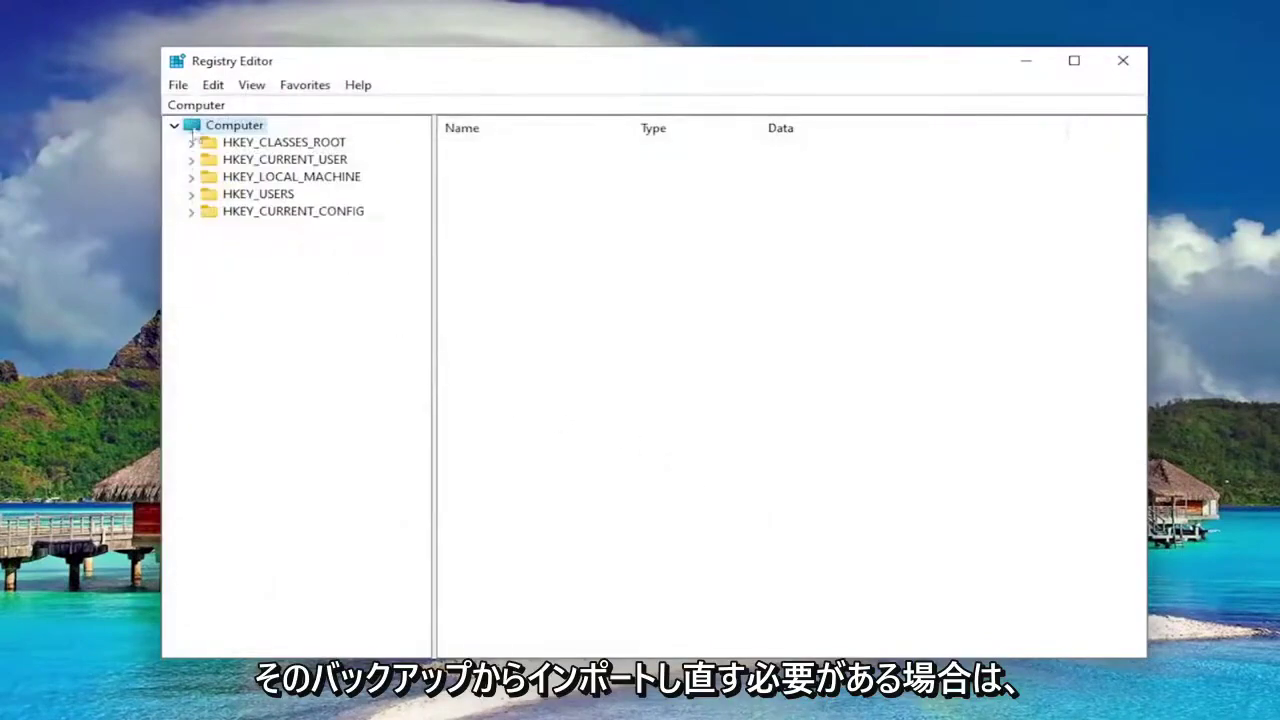
{"action": "left_click", "coordinate": [178, 85]}
{"action": "left_click", "coordinate": [212, 111]}
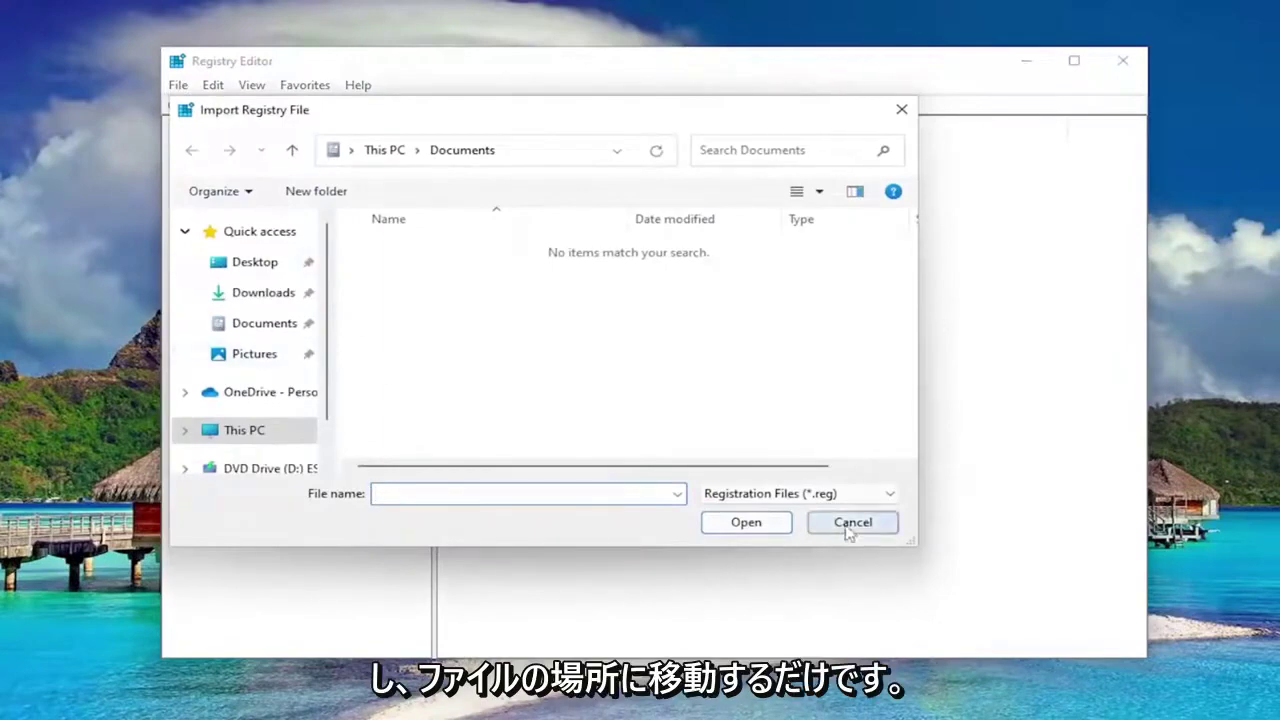
{"action": "left_click", "coordinate": [853, 522]}
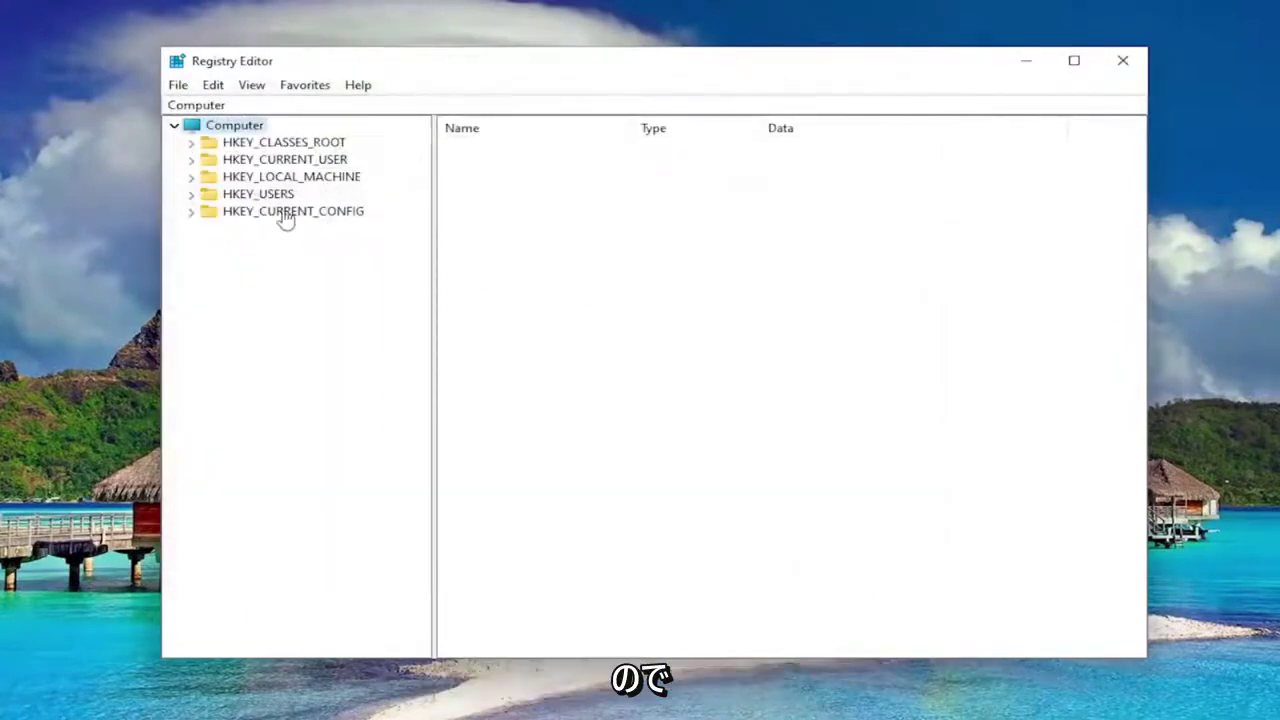
- Expand HKEY_CLASSES_ROOT and jump to its Folder subkey by typing 'folder'
{"action": "double_click", "coordinate": [292, 142]}
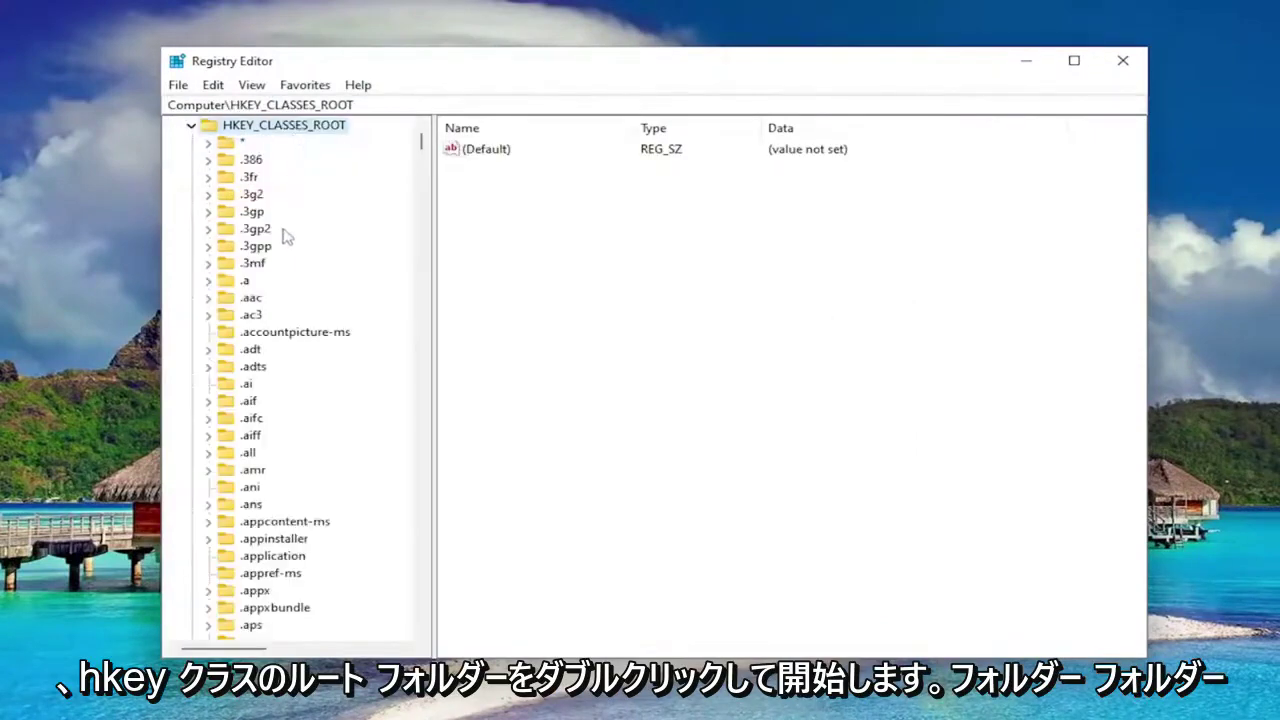
{"action": "scroll", "coordinate": [297, 300], "scroll_direction": "down", "scroll_amount": 12}
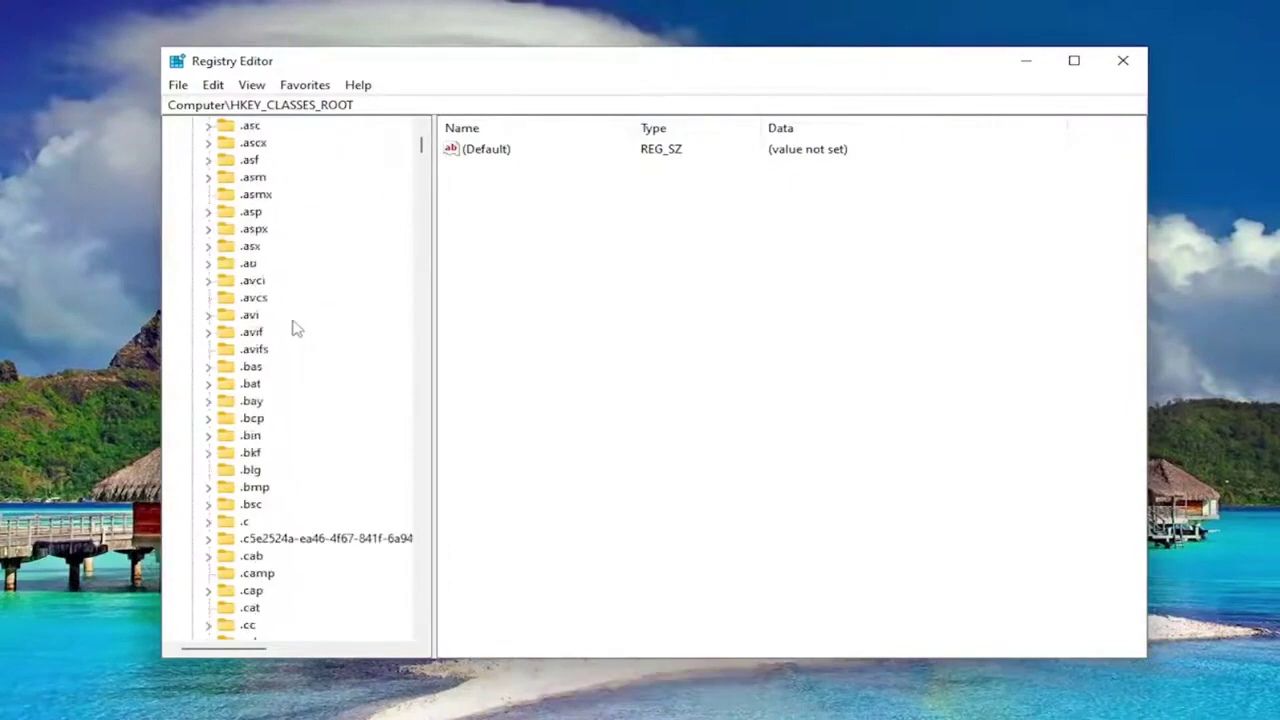
{"action": "scroll", "coordinate": [286, 329], "scroll_direction": "down", "scroll_amount": 6}
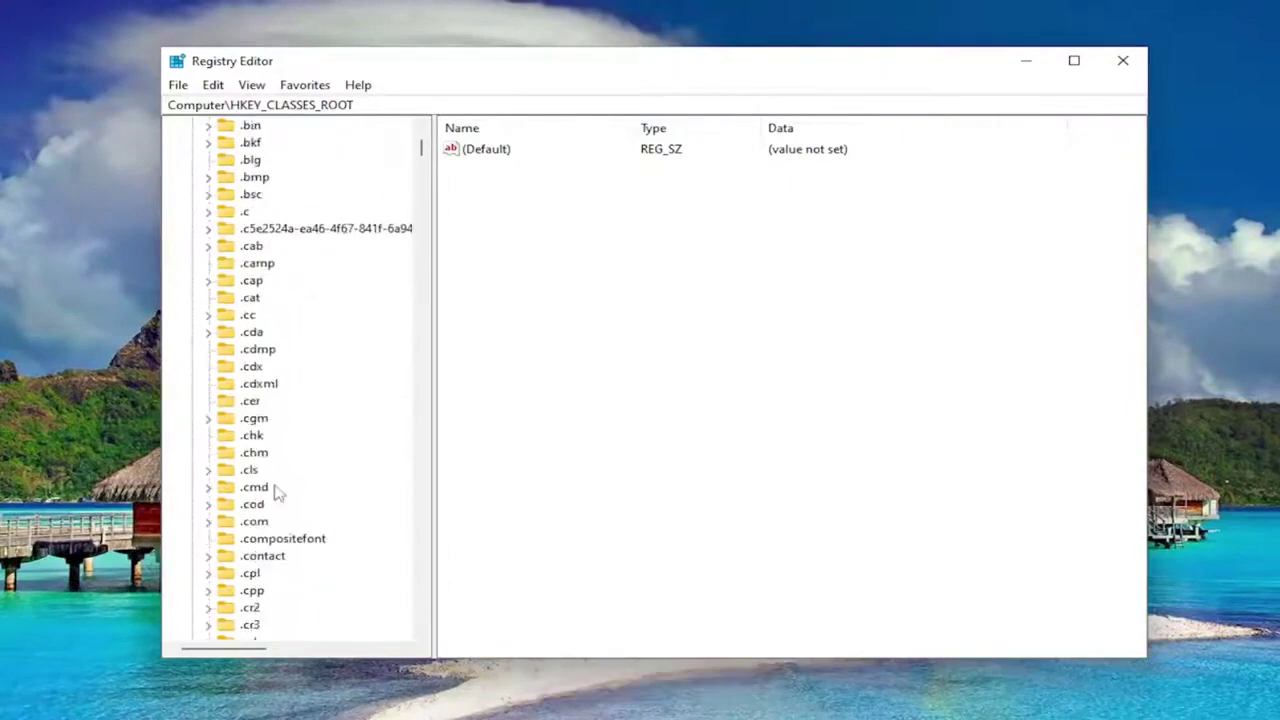
{"action": "left_click", "coordinate": [252, 420]}
{"action": "type", "text": "folder"}
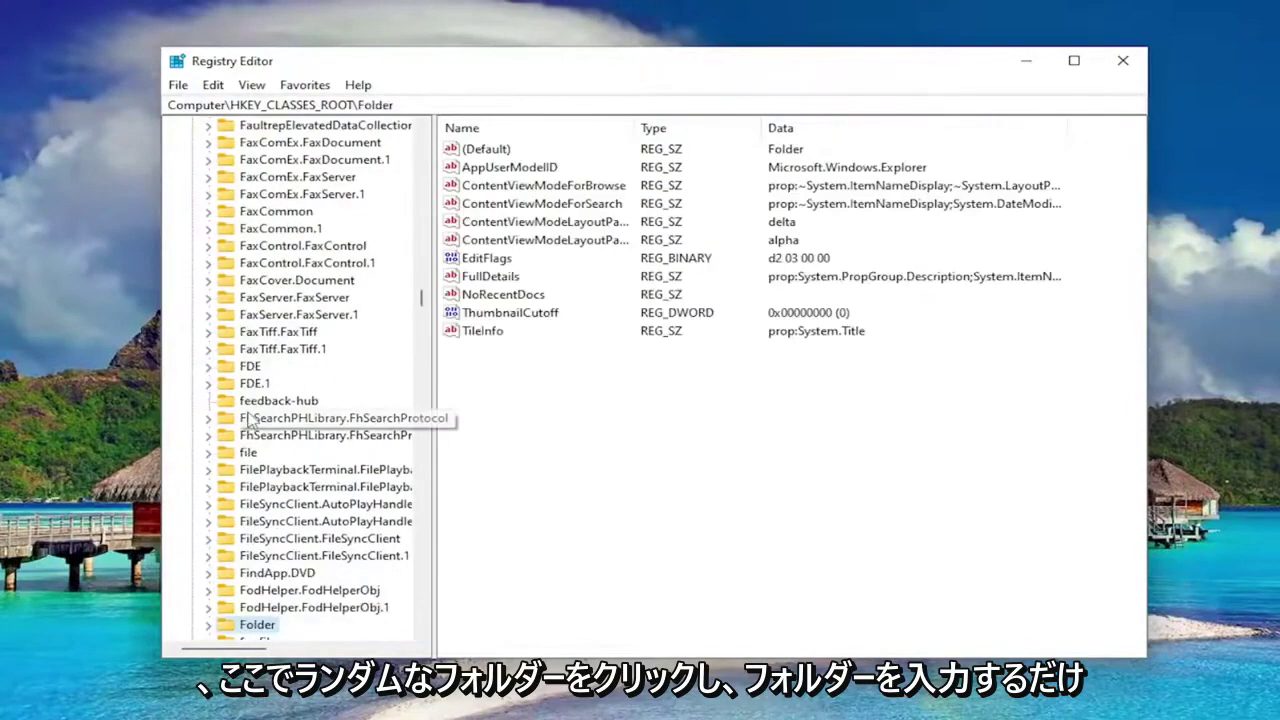
{"action": "scroll", "coordinate": [250, 422], "scroll_direction": "down", "scroll_amount": 2}
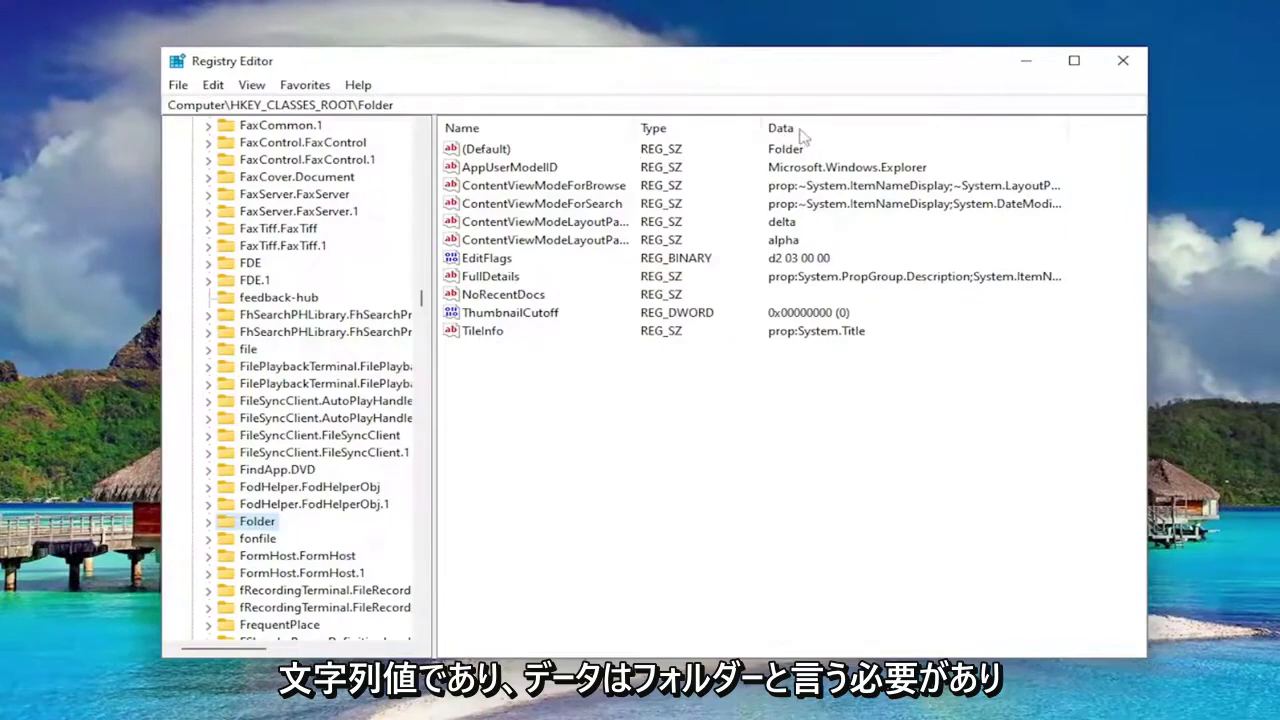
- Check that the Folder key's (Default) value data reads 'Folder' and close it with OK
{"action": "double_click", "coordinate": [482, 152]}
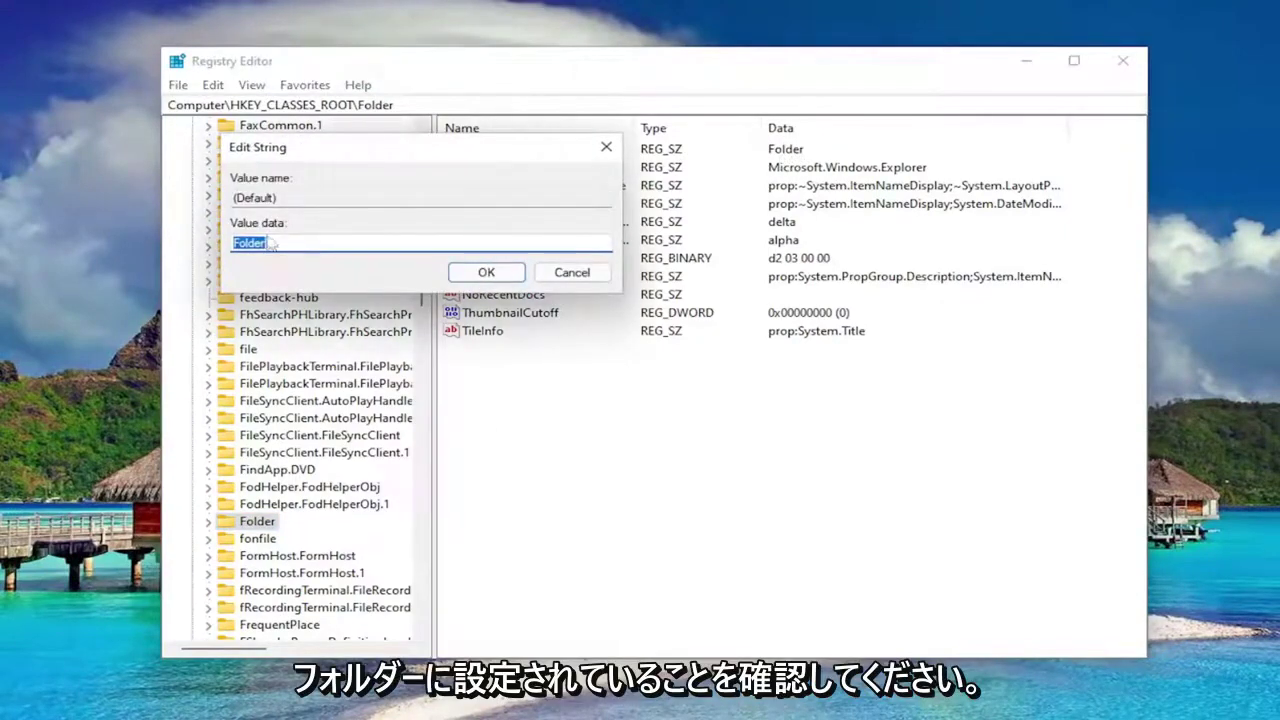
{"action": "key", "text": "End"}
{"action": "key", "text": "ctrl+a"}
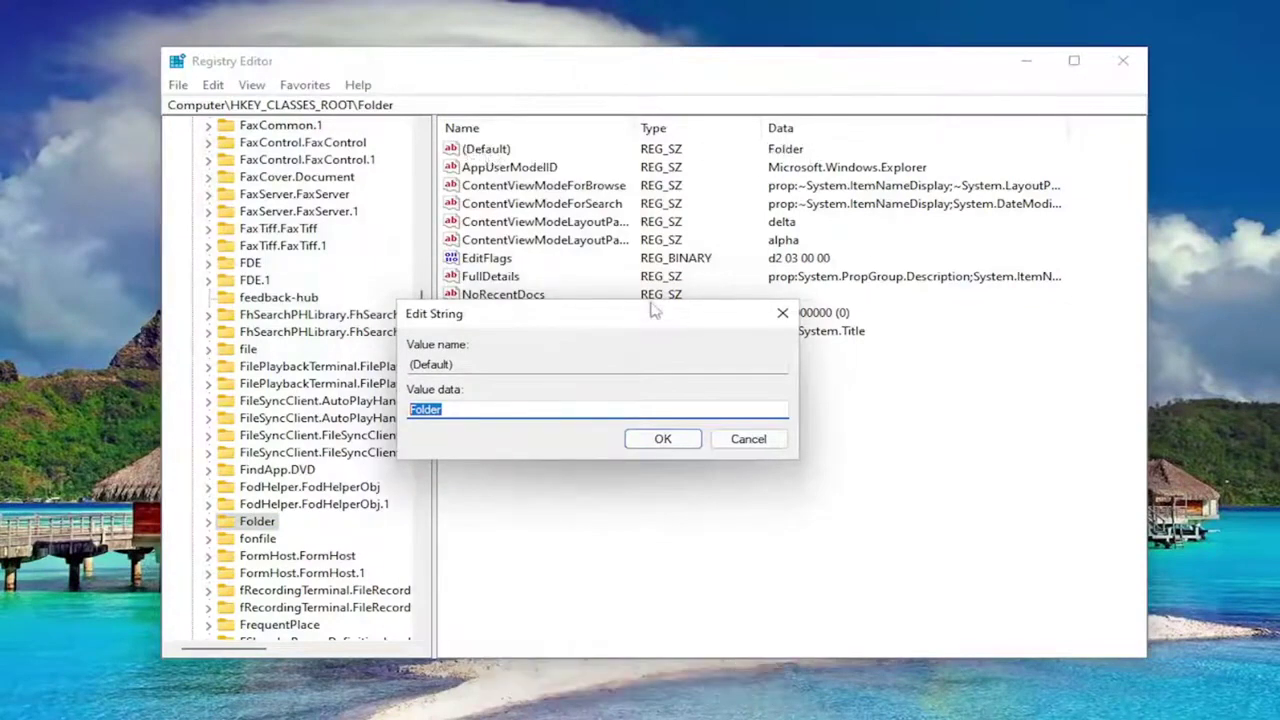
{"action": "left_click", "coordinate": [440, 409]}
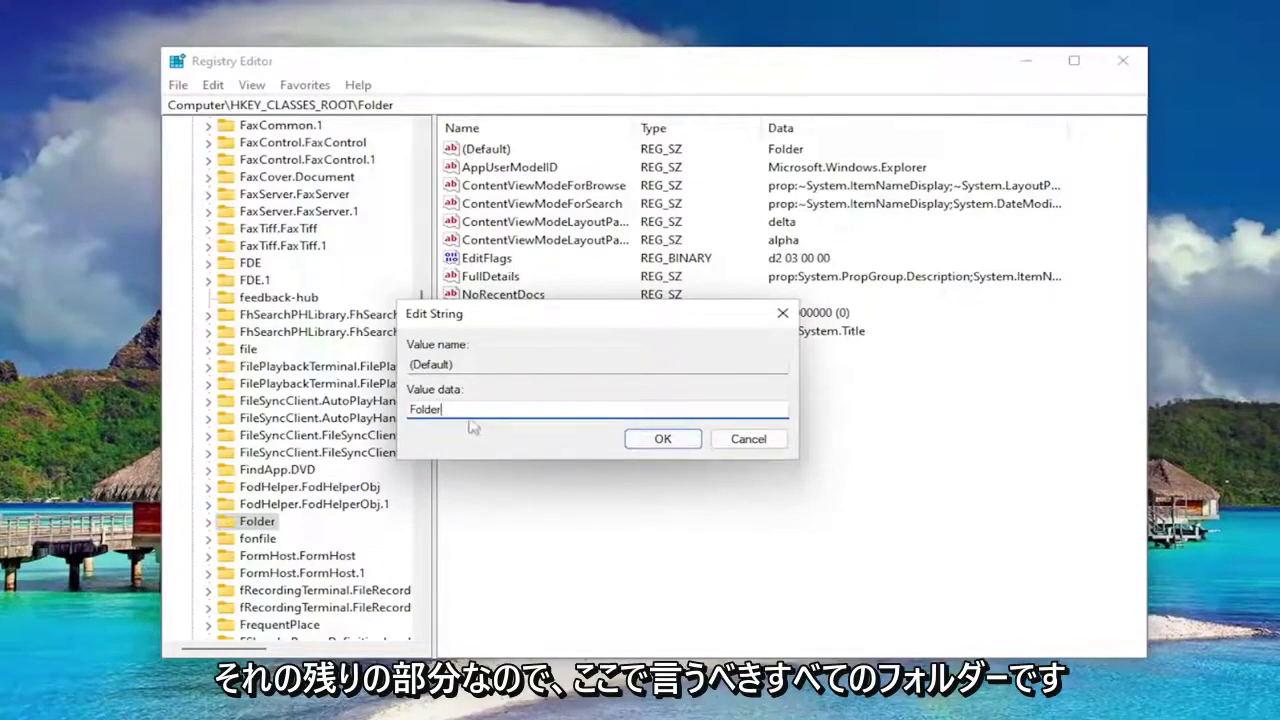
{"action": "left_click", "coordinate": [663, 440]}
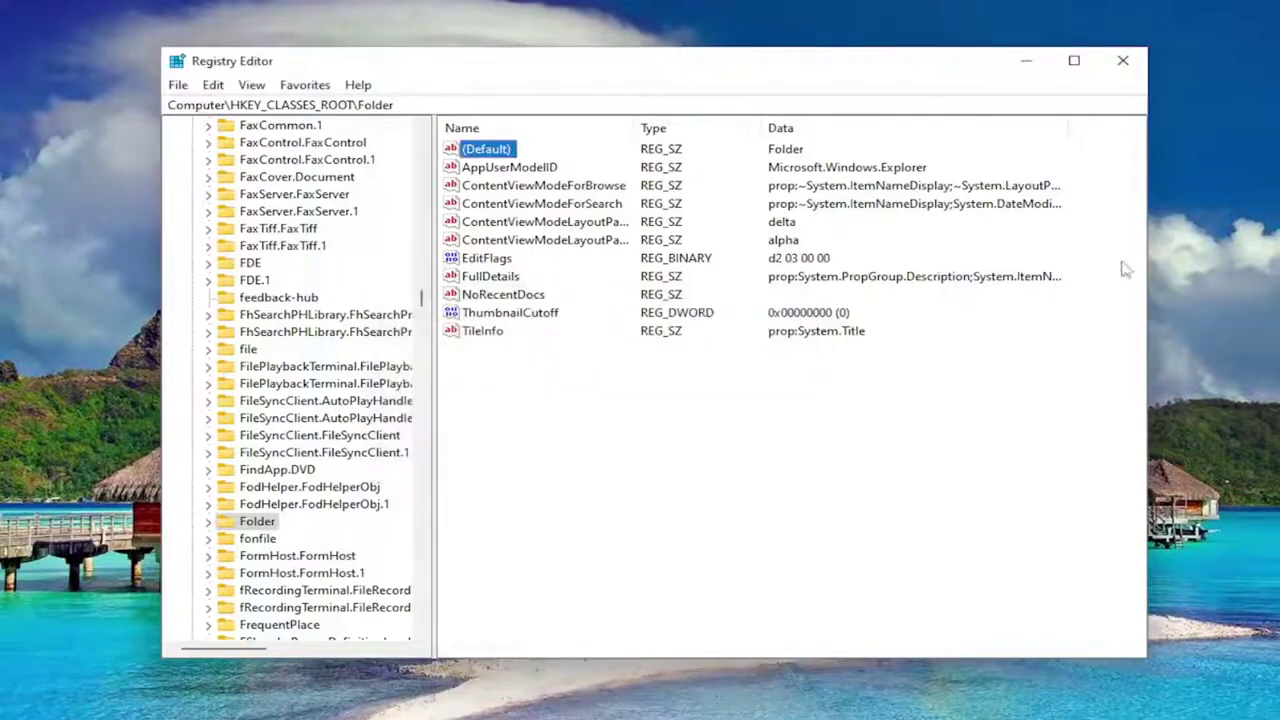
{"action": "left_click_drag", "start_coordinate": [421, 297], "coordinate": [423, 130]}
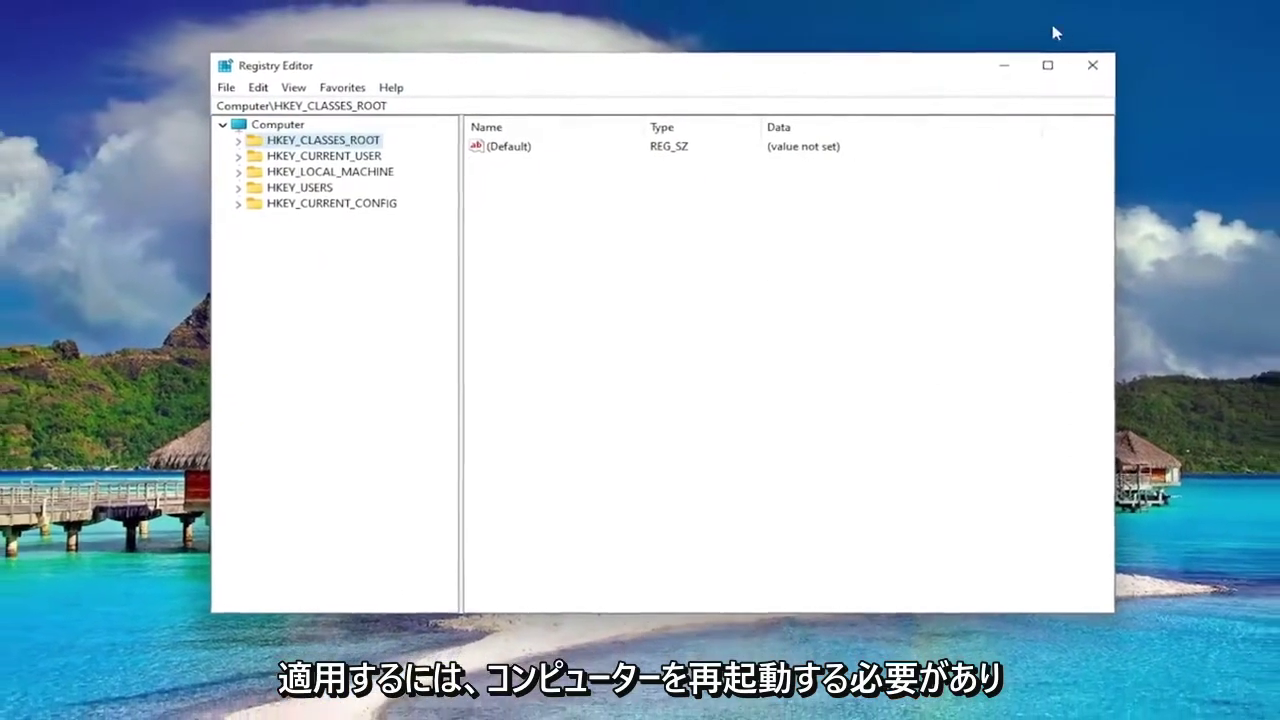
- Close the Registry Editor window
{"action": "left_click", "coordinate": [1091, 65]}
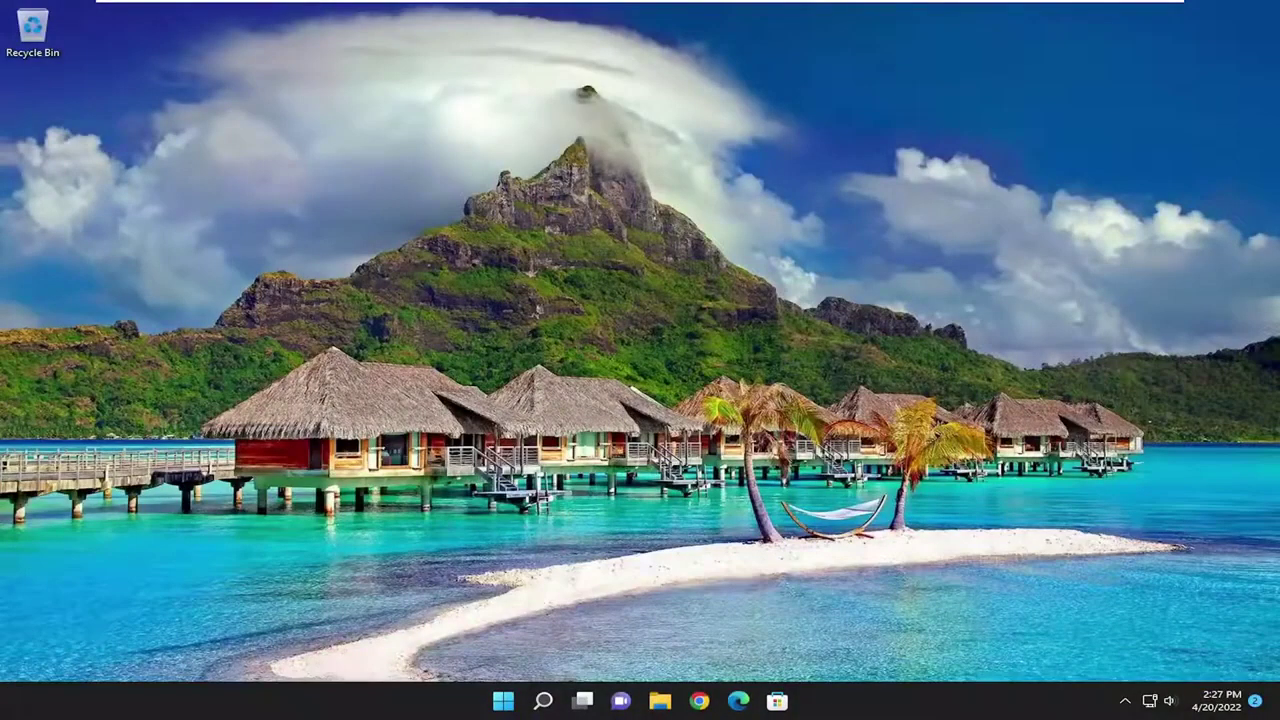
- Launch Command Prompt as administrator from a cmd search and reposition its window
{"action": "left_click", "coordinate": [542, 702]}
{"action": "type", "text": "cmd"}
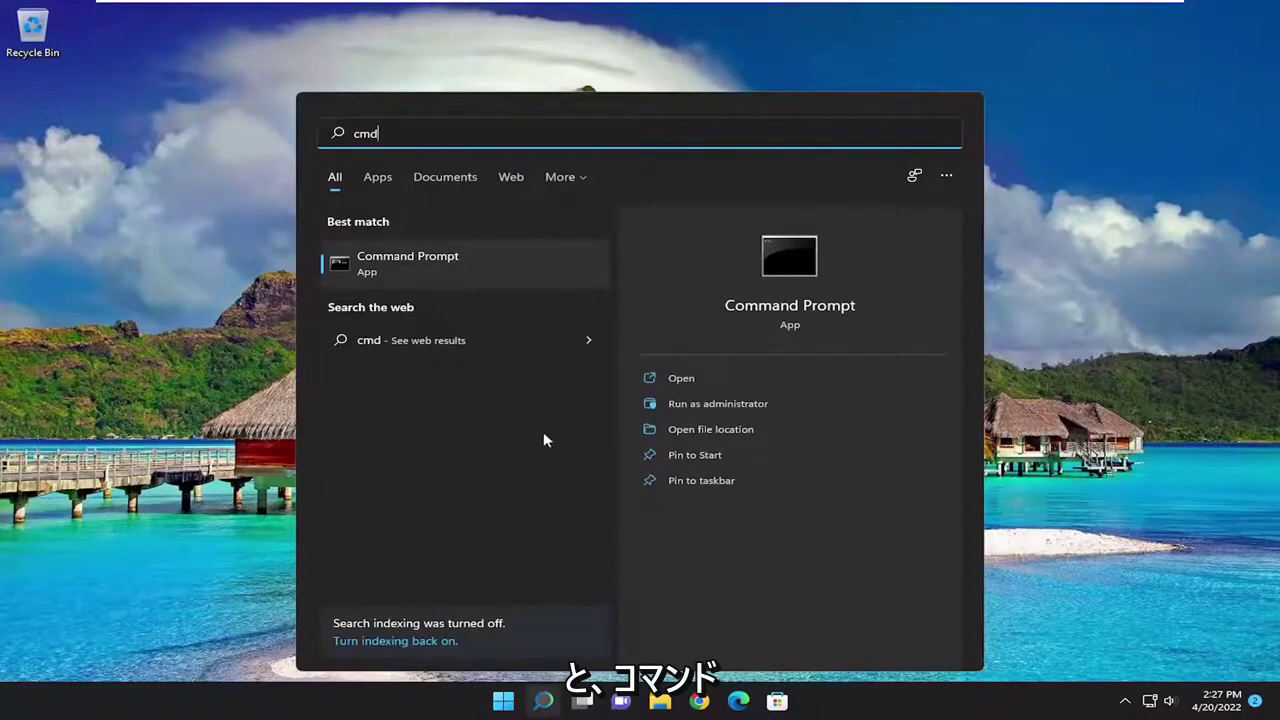
{"action": "right_click", "coordinate": [423, 261]}
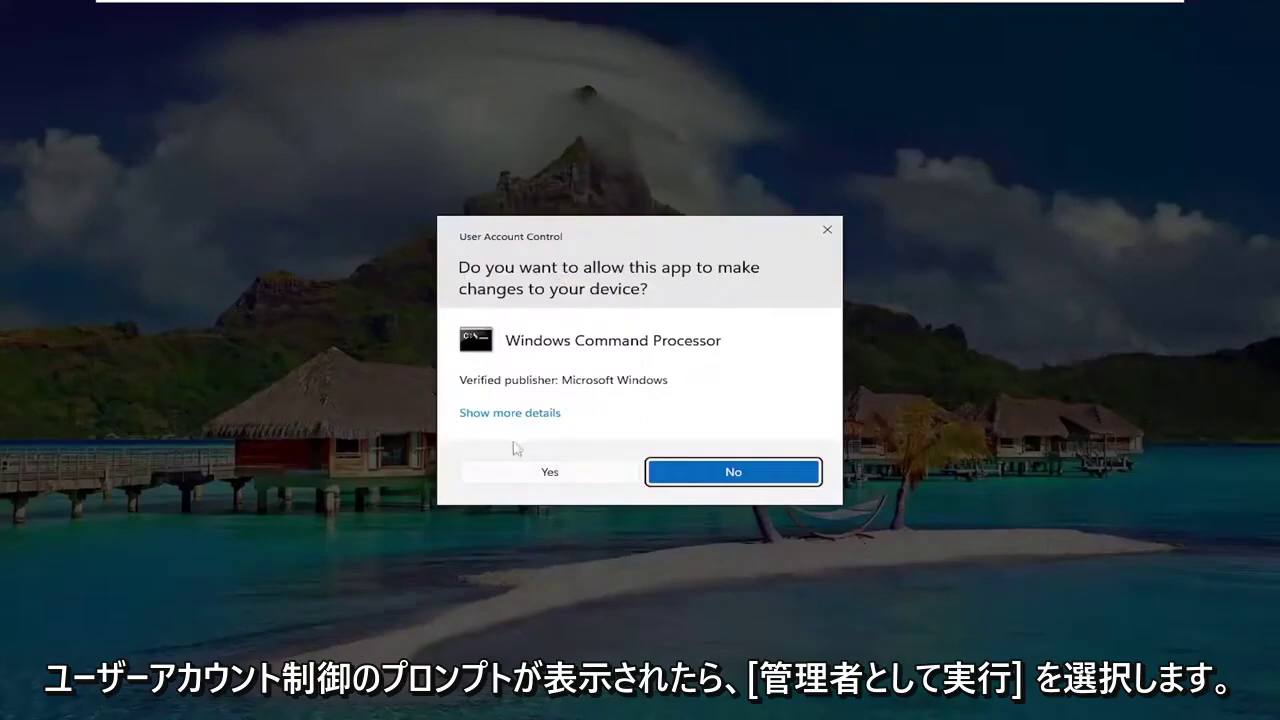
{"action": "left_click", "coordinate": [553, 474]}
{"action": "left_click_drag", "start_coordinate": [551, 34], "coordinate": [771, 134]}
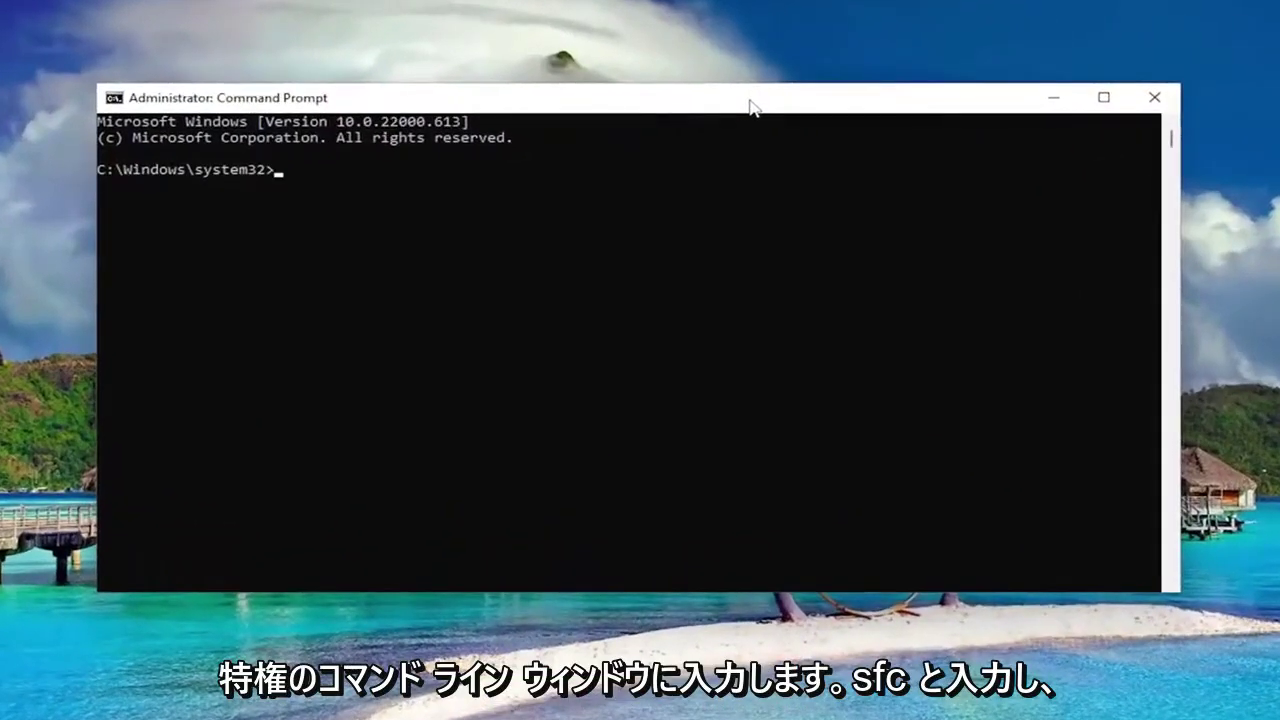
- Run sfc /scannow at the elevated command prompt
{"action": "type", "text": "sfc"}
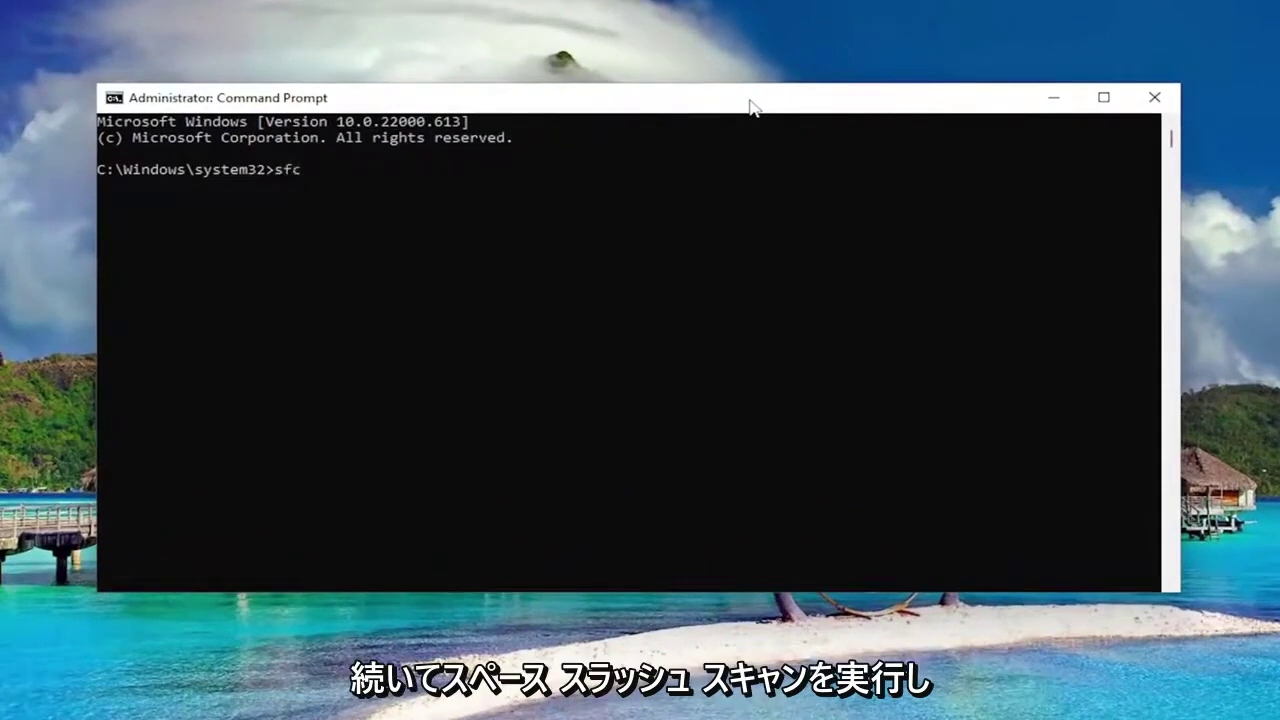
{"action": "type", "text": " /scannow"}
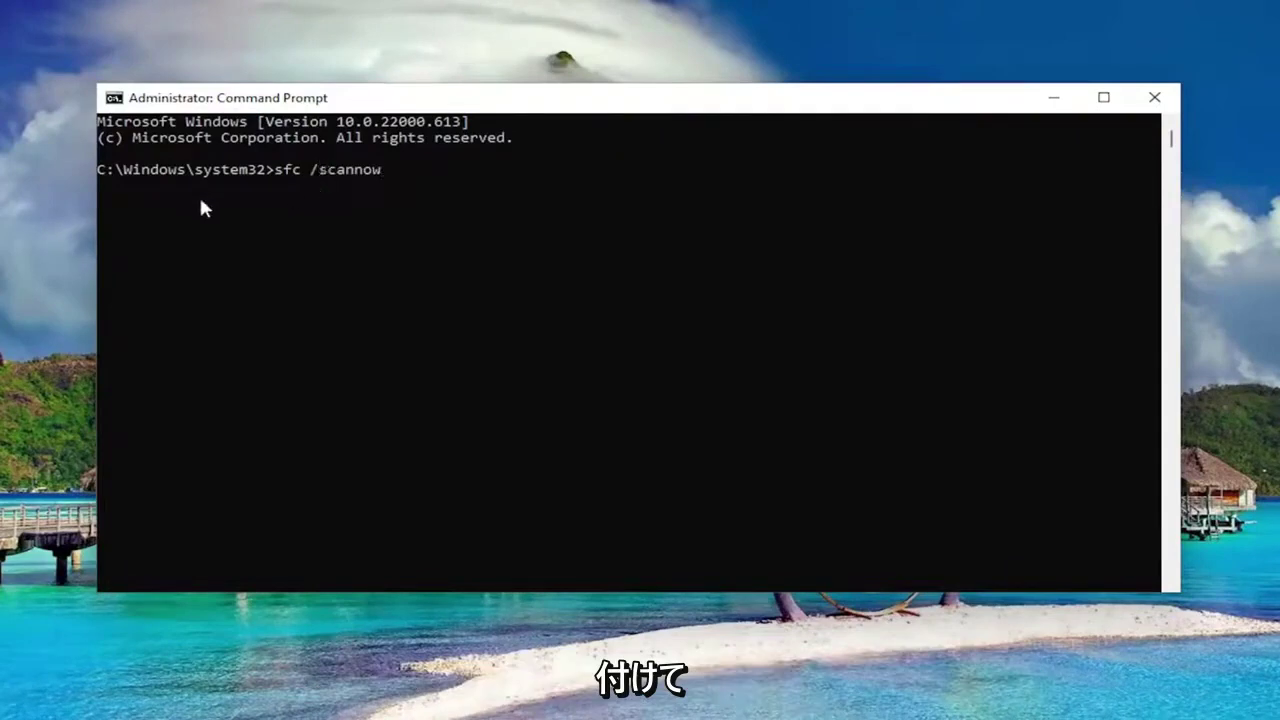
{"action": "key", "text": "Return"}
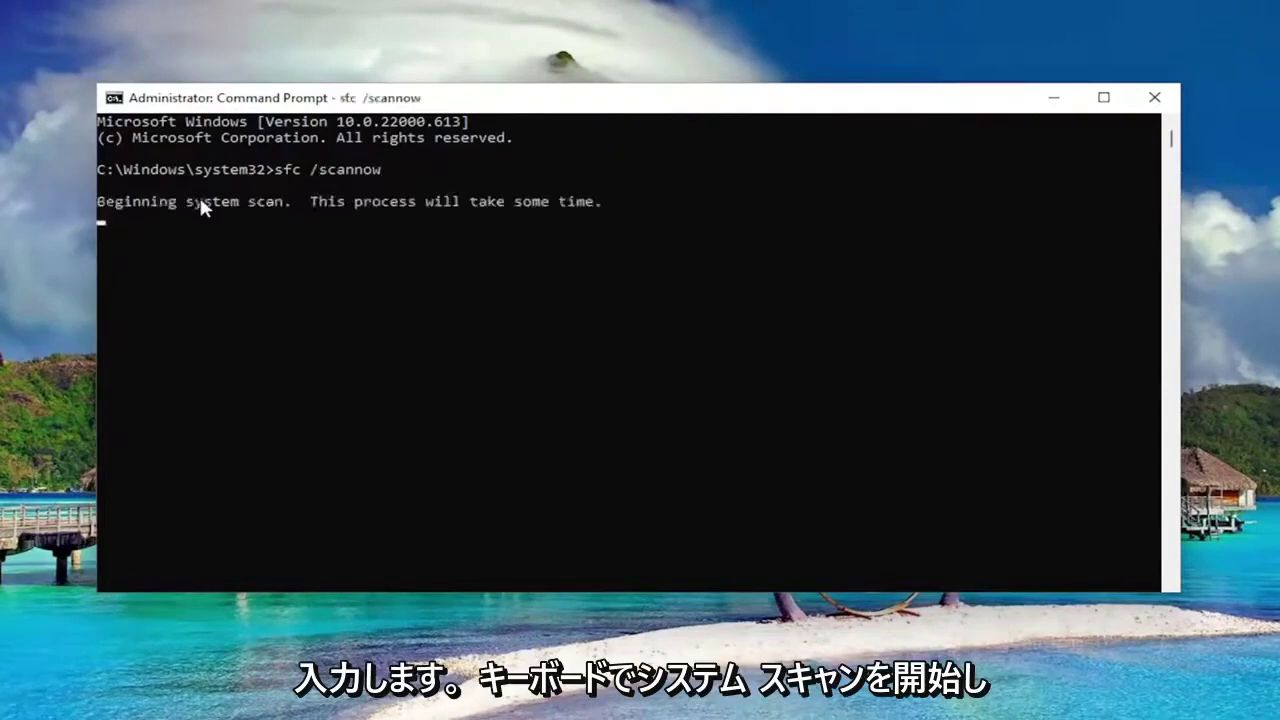